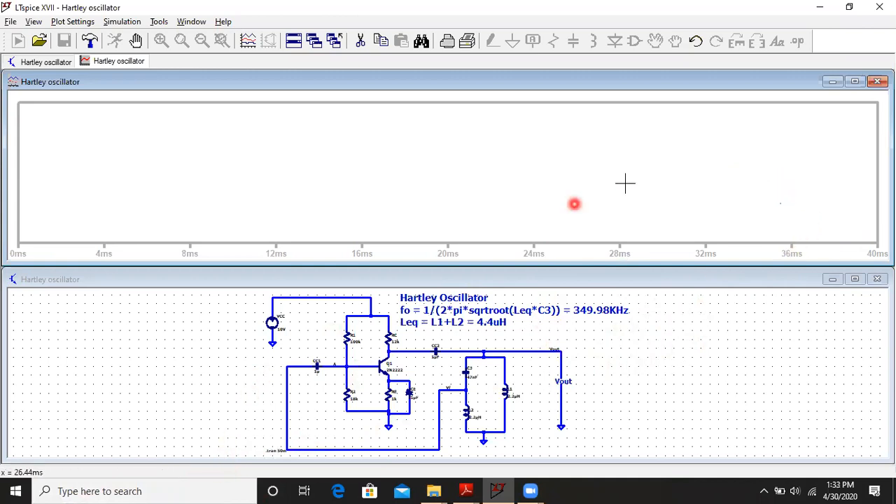
Step: Maximize the waveform window and plot the V(vout) trace of the Hartley oscillator
click(856, 82)
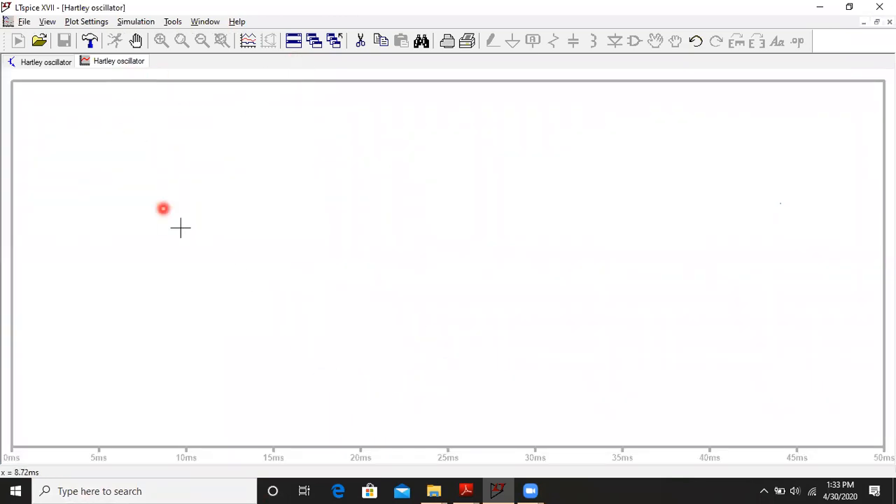
click(57, 63)
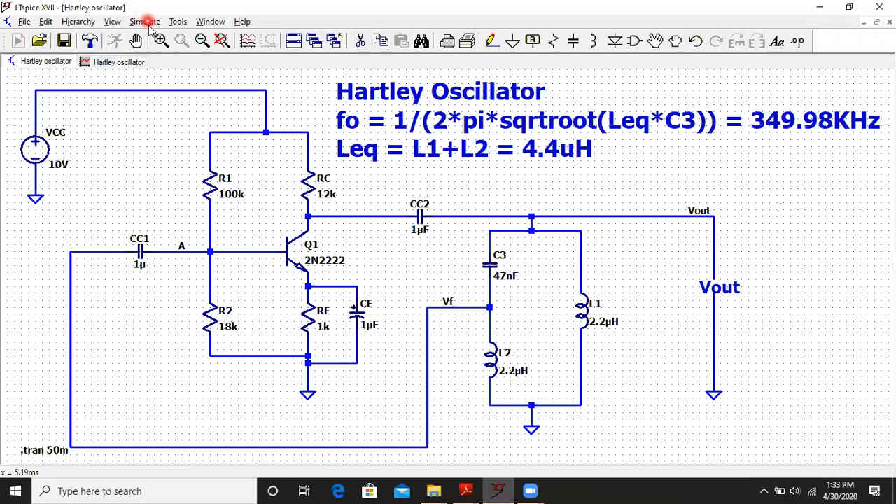
click(144, 20)
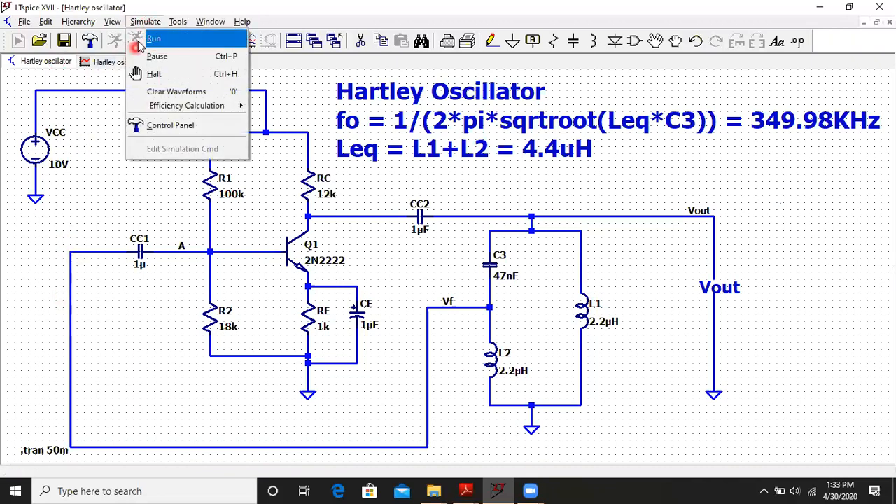
click(93, 63)
click(93, 63)
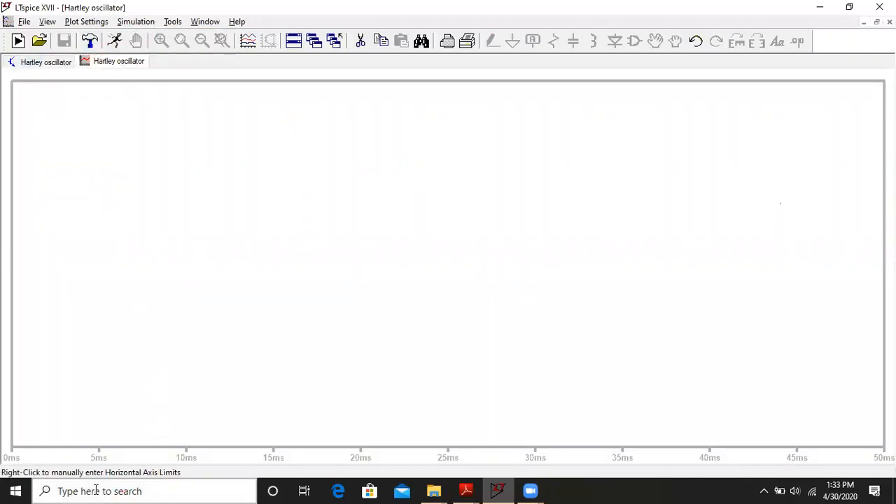
right_click(212, 139)
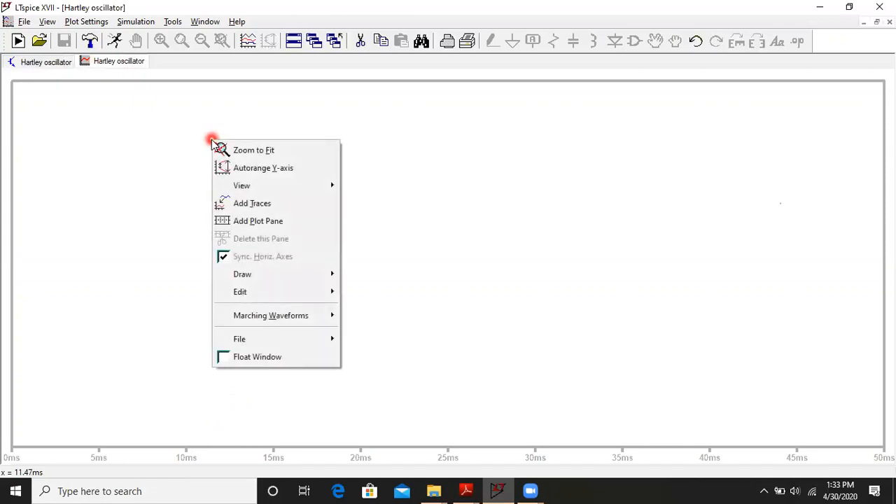
click(241, 204)
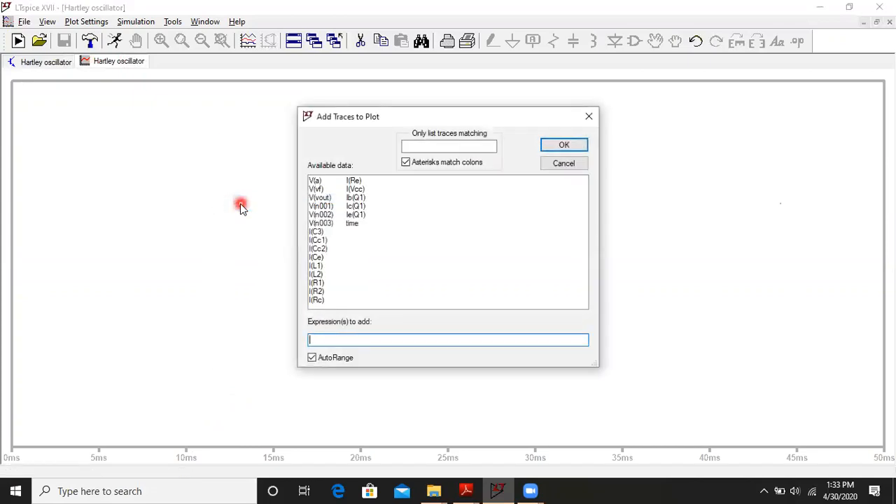
click(330, 199)
click(549, 145)
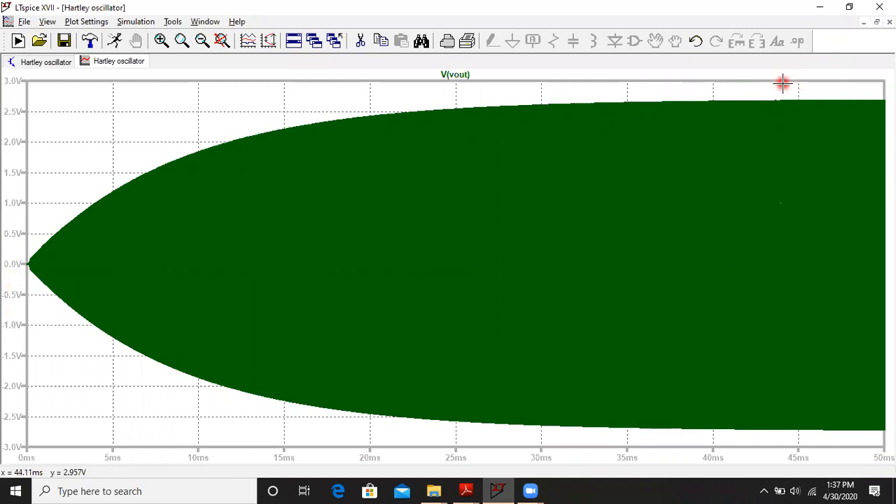
Step: Zoom in on the steady-state part of V(vout) to individual cycles, from about 44.640 ms to 44.658 ms
drag(783, 83, 843, 417)
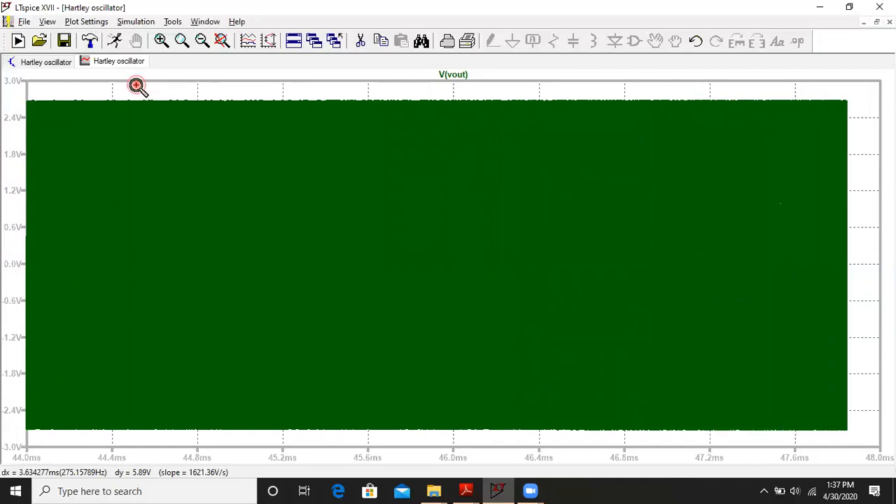
drag(137, 85, 350, 448)
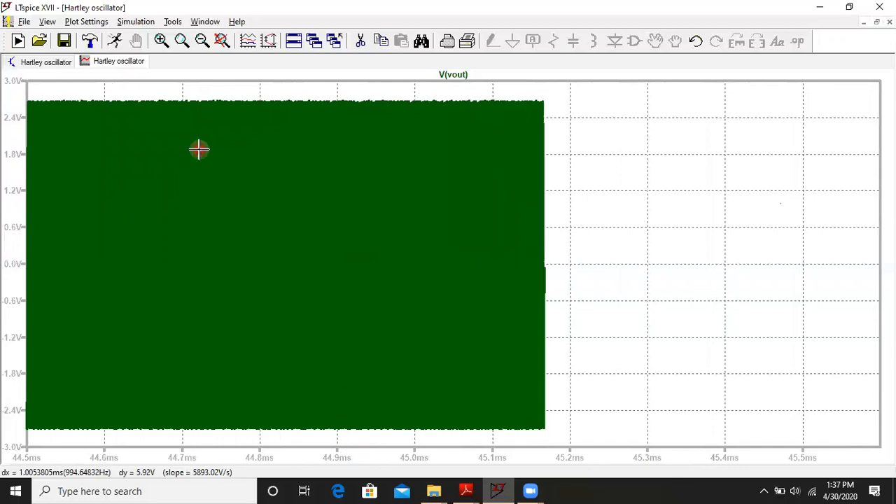
drag(135, 83, 285, 308)
drag(312, 357, 346, 441)
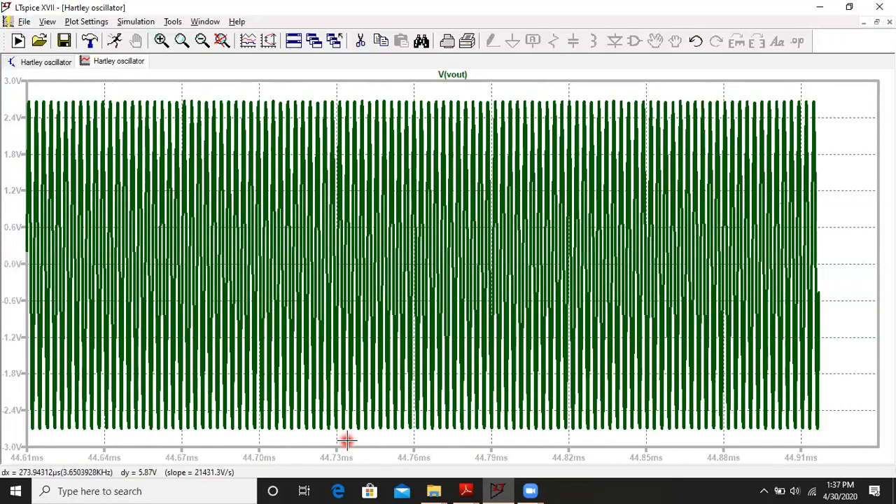
drag(106, 84, 340, 440)
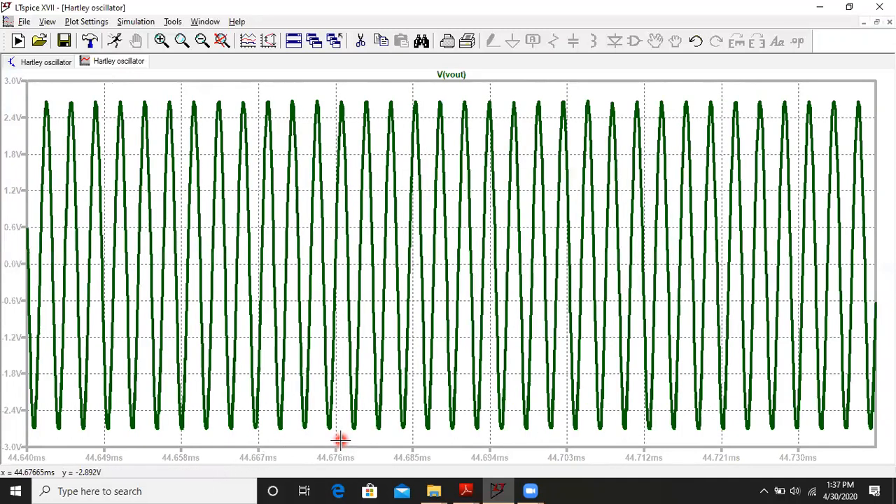
drag(54, 79, 366, 450)
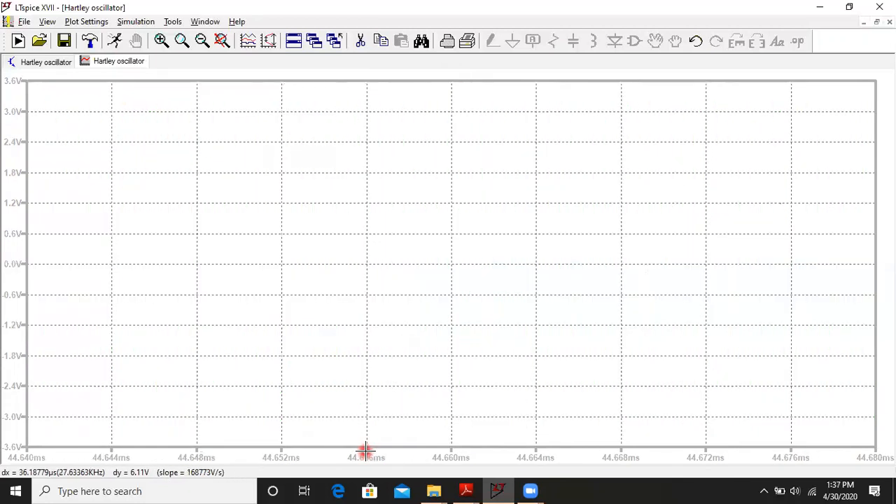
drag(58, 96, 386, 424)
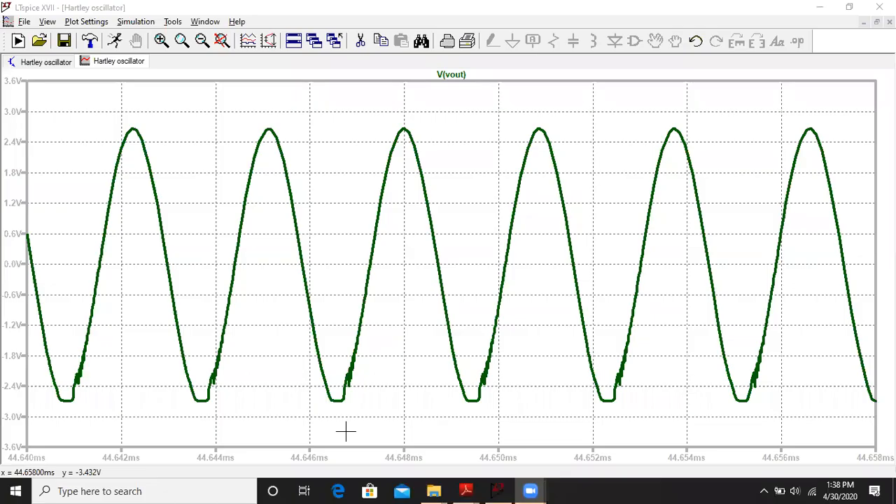
Step: Place two cursors on V(vout) at consecutive rising zero crossings, at about 44.6415 ms and 44.6444 ms, to measure one period
click(463, 77)
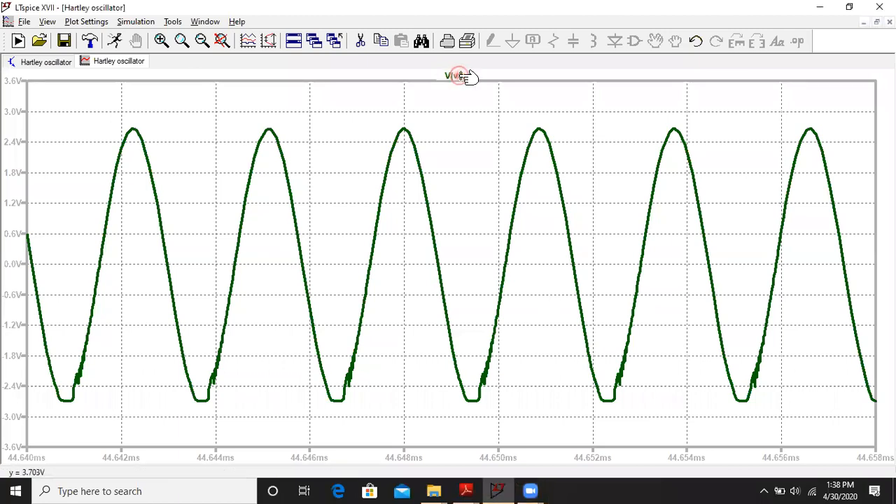
mouse_move(451, 342)
mouse_down()
mouse_move(291, 274)
mouse_move(99, 262)
mouse_up()
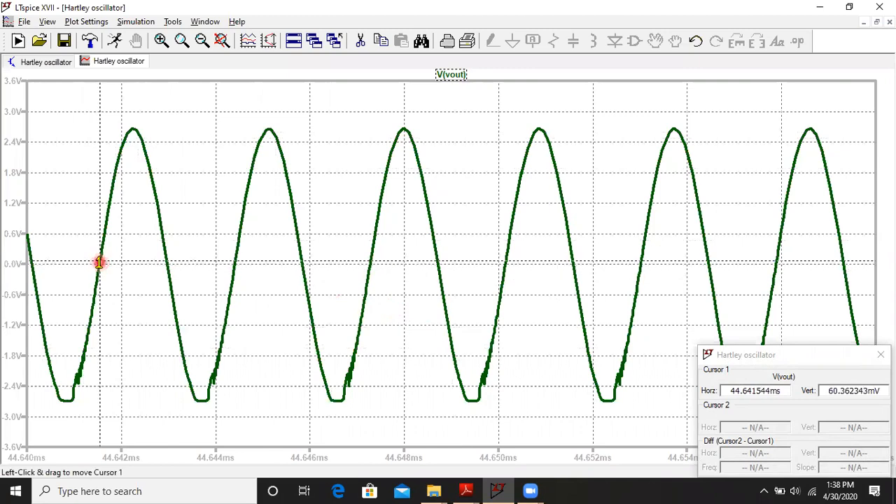
click(459, 74)
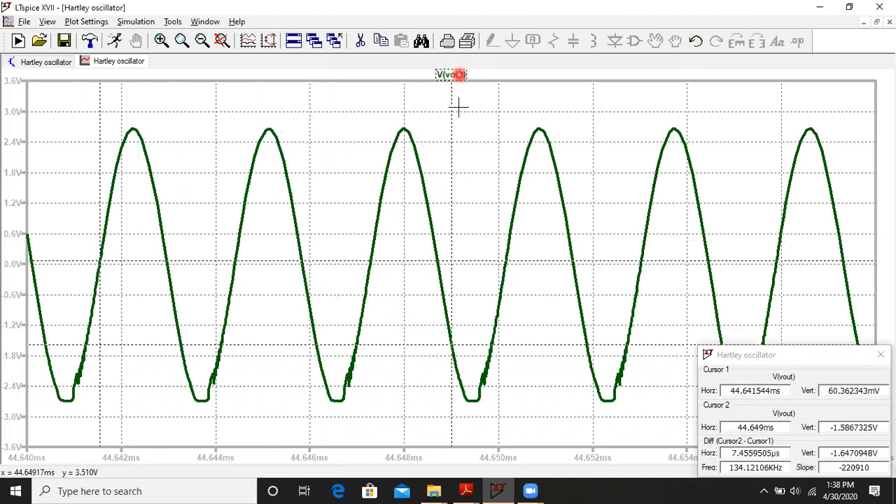
mouse_move(452, 342)
mouse_down()
mouse_move(240, 294)
mouse_move(209, 276)
mouse_move(148, 273)
mouse_move(161, 254)
mouse_move(235, 252)
mouse_up()
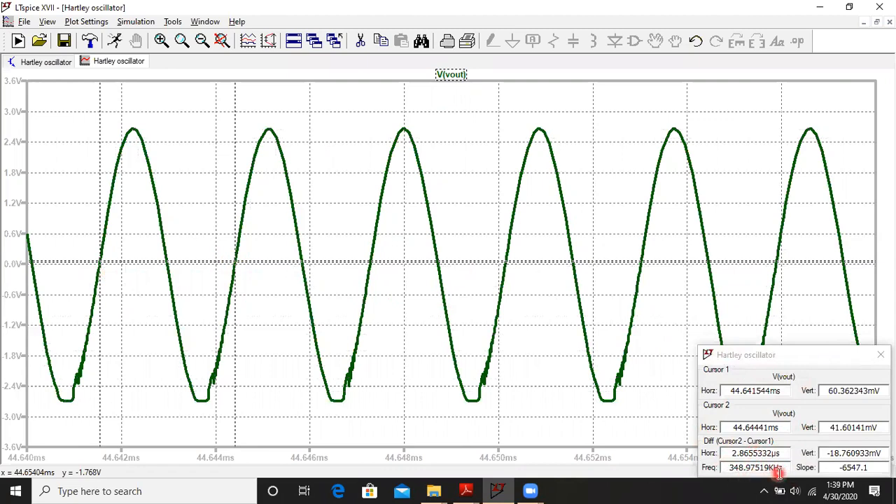
Step: Copy the frequency value from the cursor difference readout and return to the oscillator schematic
drag(784, 468, 726, 467)
key(ctrl+c)
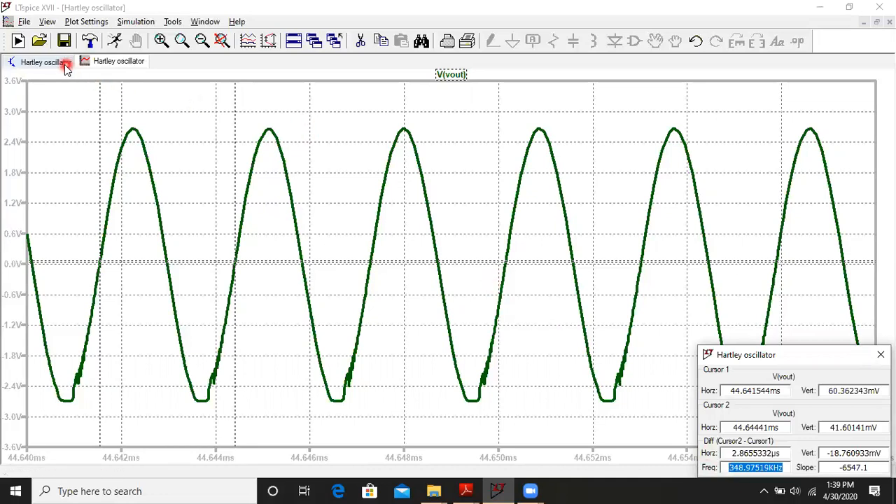
click(42, 61)
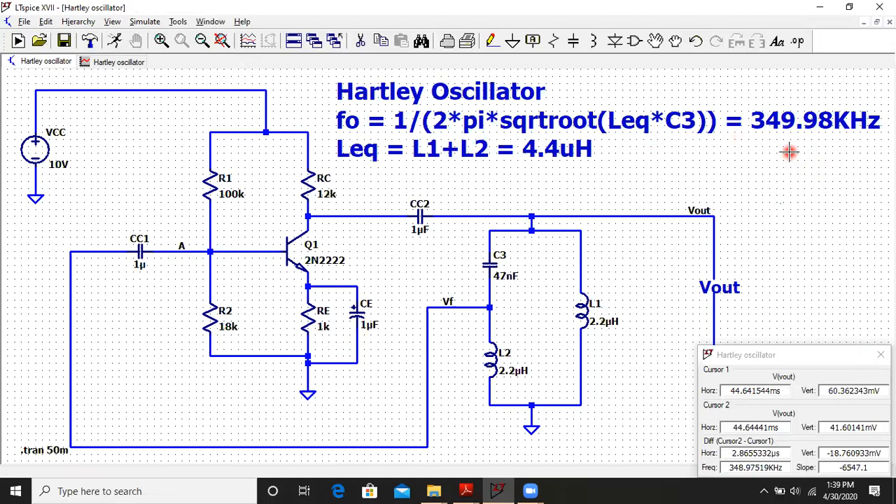
Step: Add the comment "fo = 348.97519KHz ( Simulated Value)" in font size 2.5 below the Leq equation on the schematic
click(777, 41)
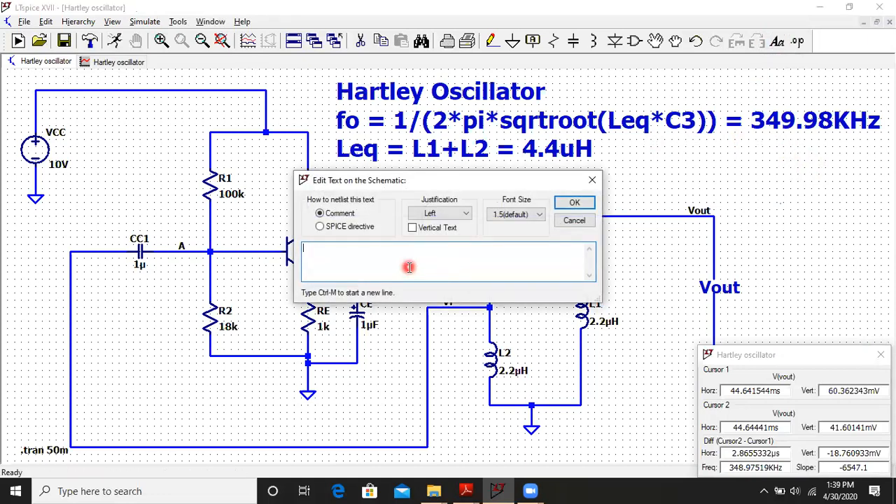
click(409, 267)
text(fo =)
key(ctrl+v)
click(514, 214)
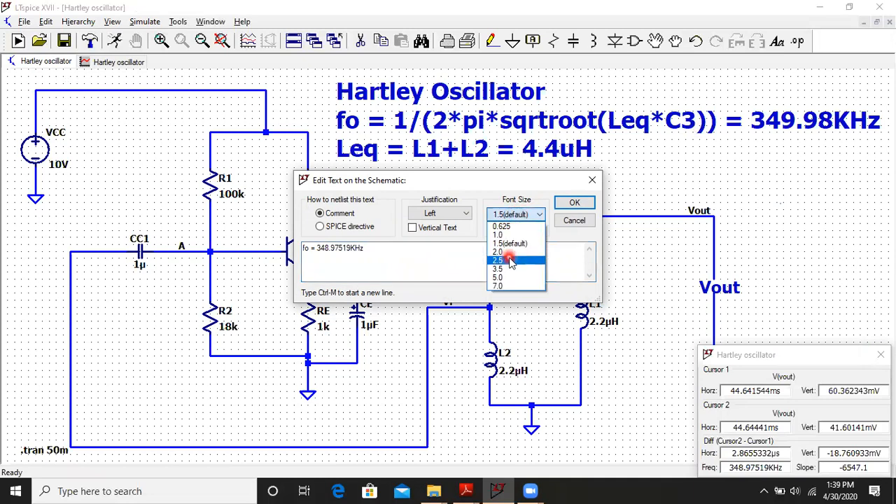
click(510, 260)
click(397, 249)
text(( Simulat)
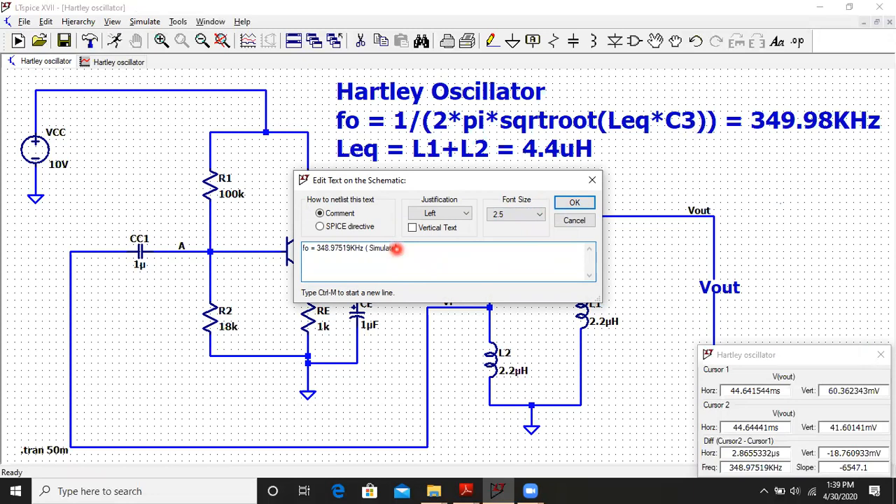
text(ed Value))
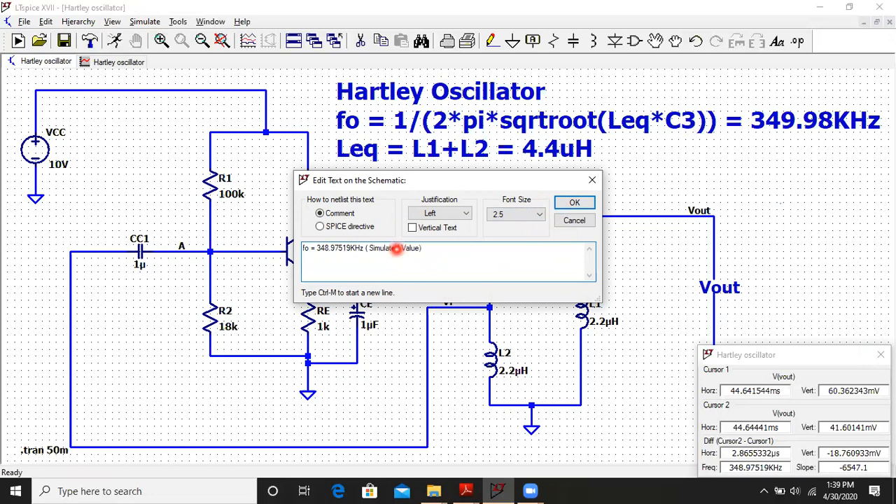
click(575, 203)
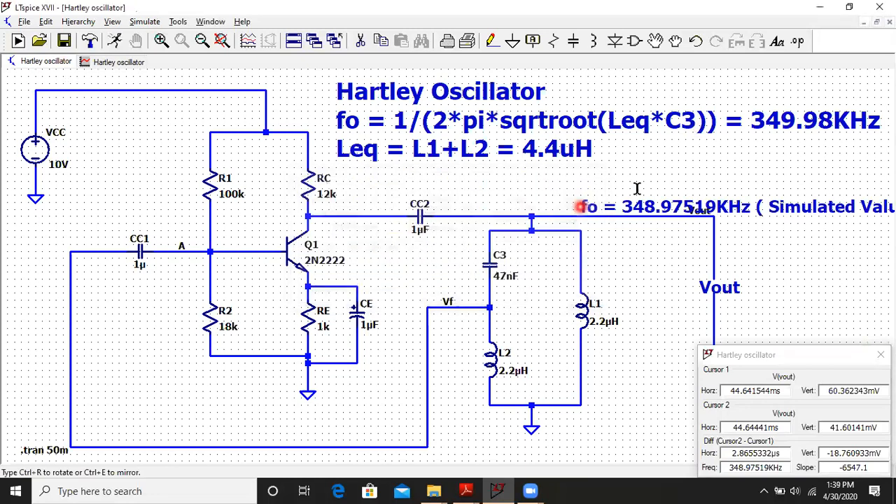
click(518, 174)
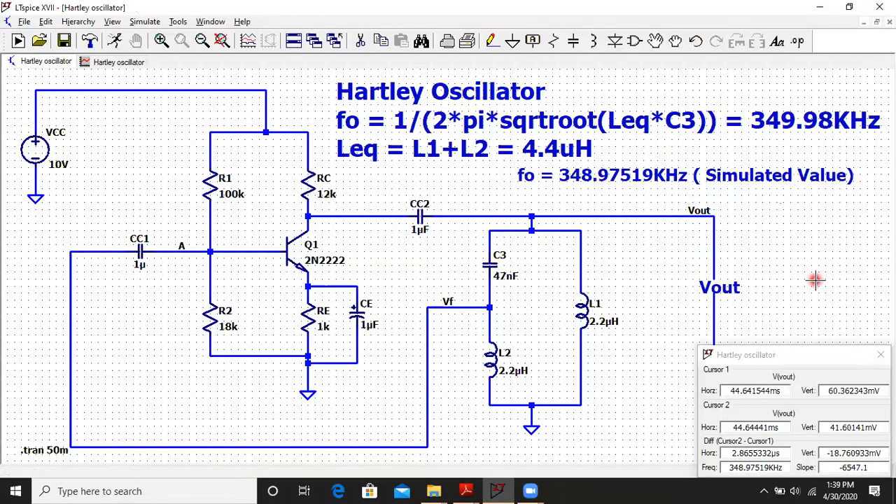